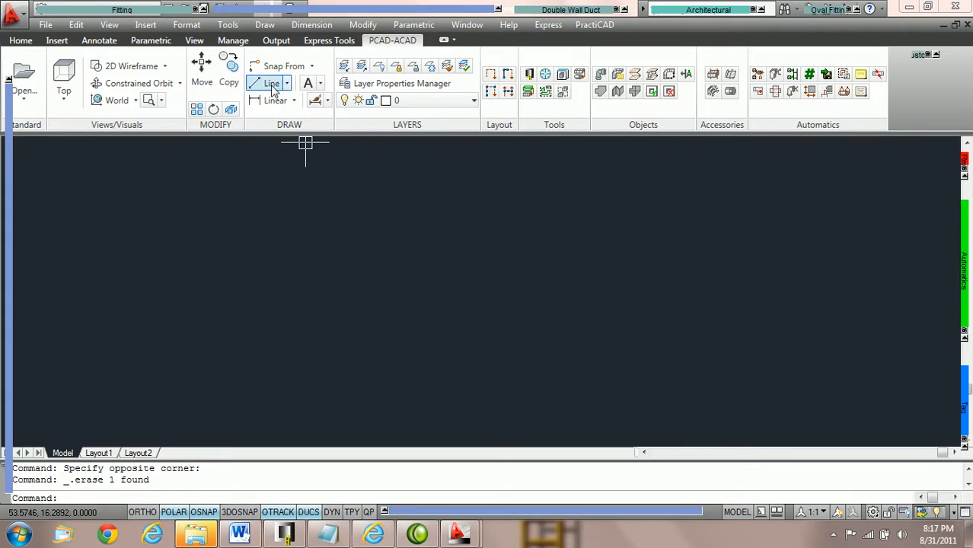
# Draw a single horizontal line about 14.84 units long in the empty drawing.
pyautogui.click(201, 286)
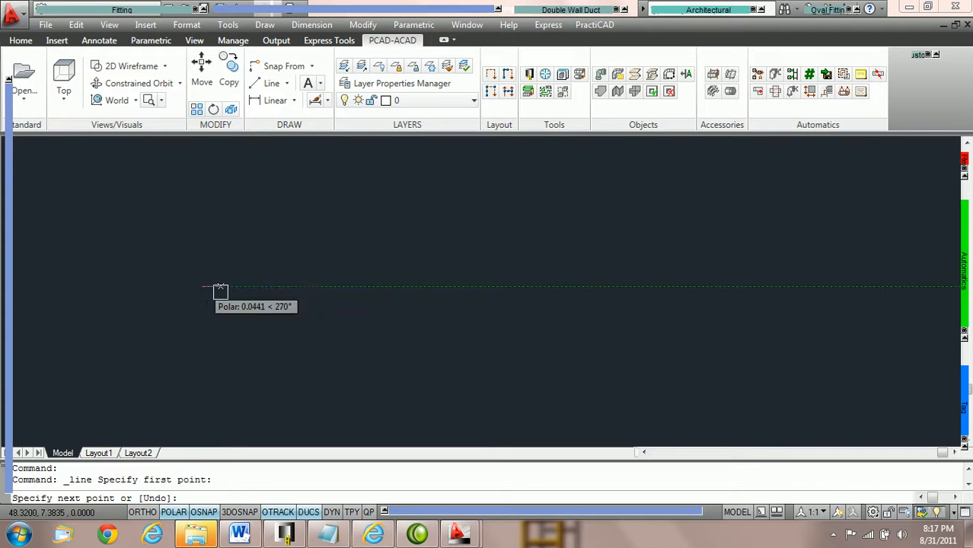
pyautogui.click(441, 286)
pyautogui.rightClick(484, 244)
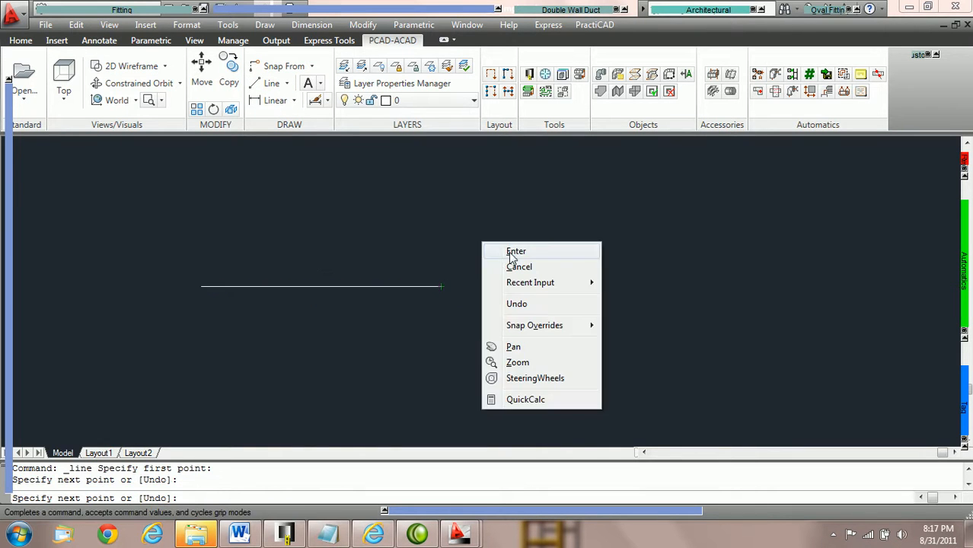
pyautogui.click(509, 253)
# Change the line's linetype to HIDDENX2 in its properties and deselect it.
pyautogui.doubleClick(385, 287)
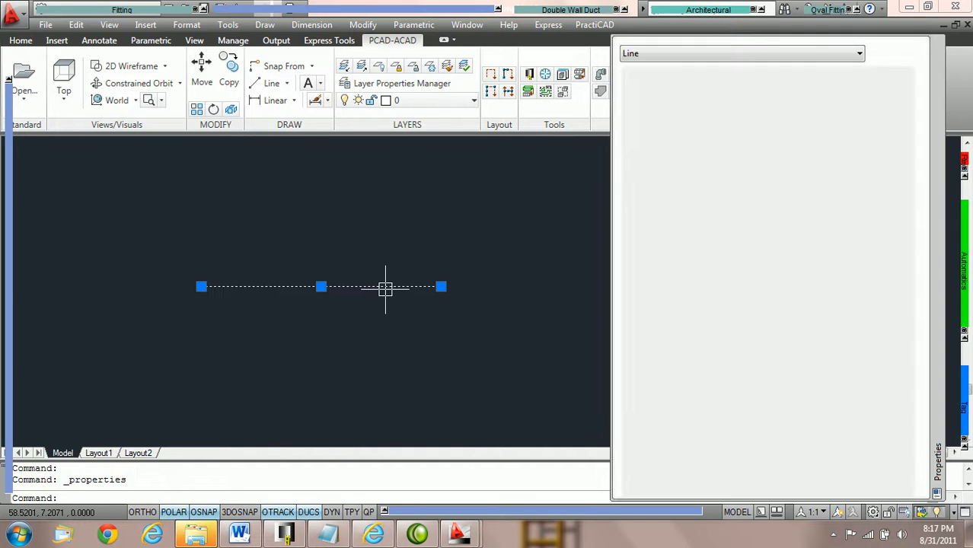
pyautogui.scroll(2, 484, 304)
pyautogui.moveTo(451, 315); pyautogui.dragTo(519, 311, button='middle')
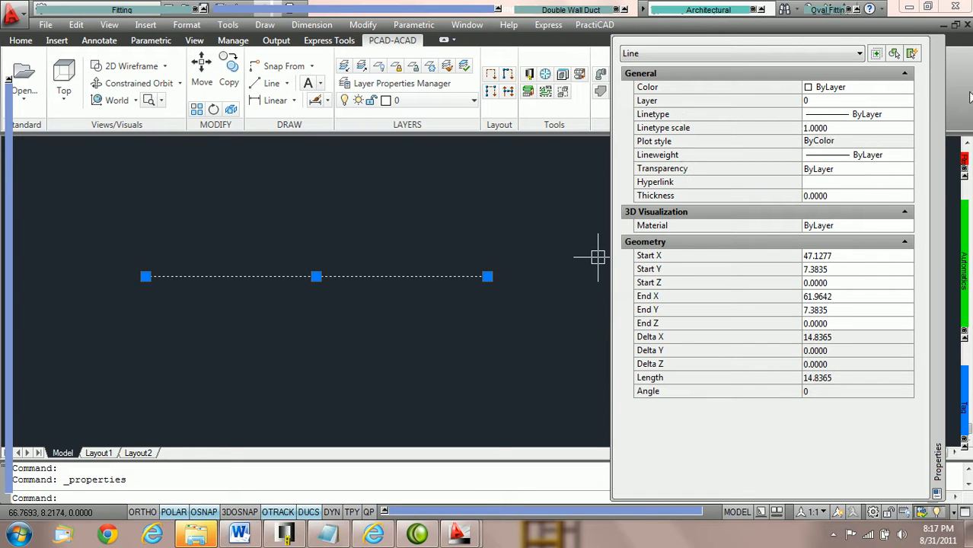
pyautogui.click(907, 118)
pyautogui.click(909, 115)
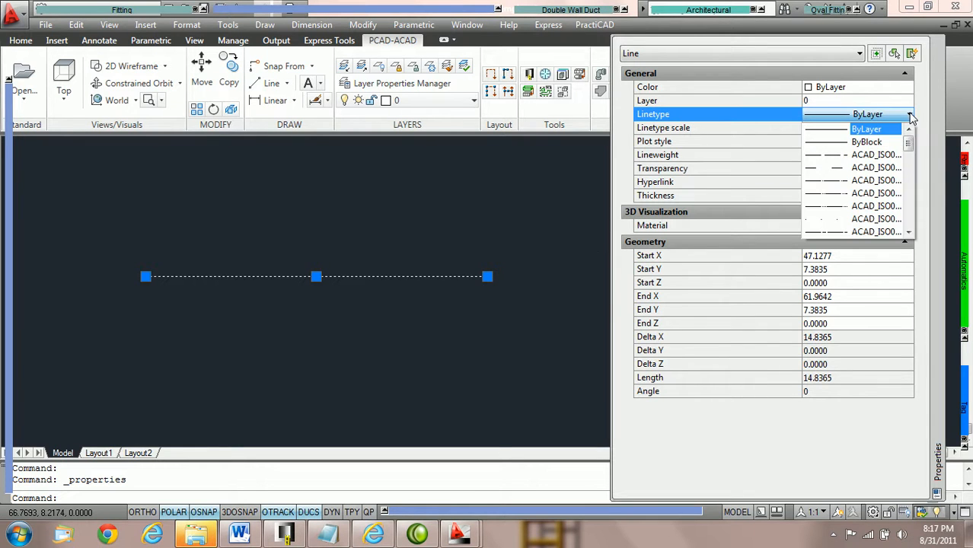
pyautogui.moveTo(912, 143); pyautogui.dragTo(911, 210)
pyautogui.click(872, 206)
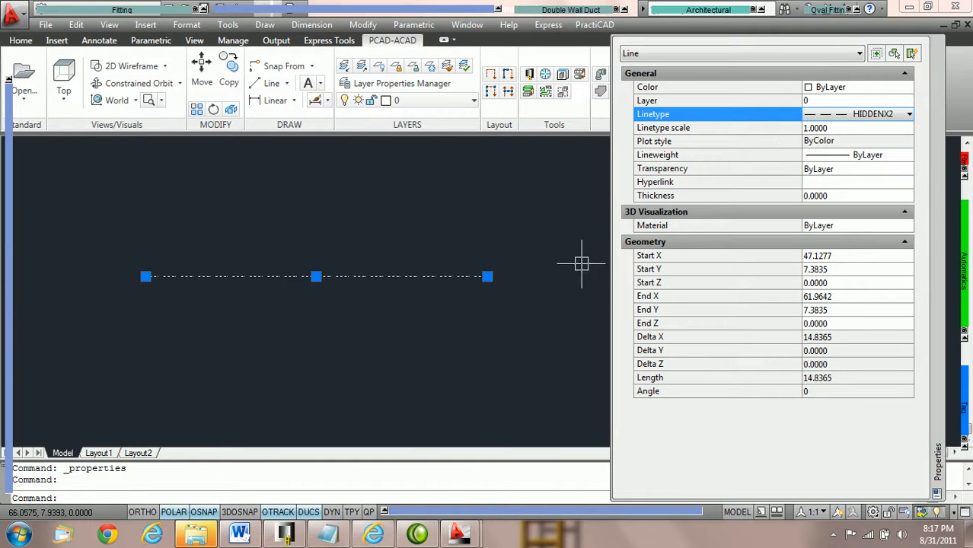
pyautogui.press('Escape')
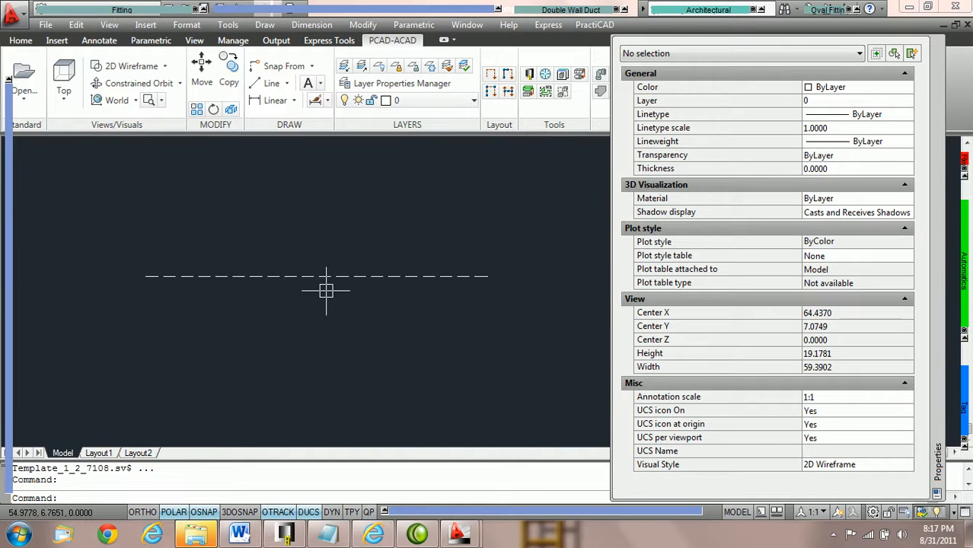
# Set the dashed line's individual linetype scale to 12 and deselect it.
pyautogui.scroll(5, 326, 290)
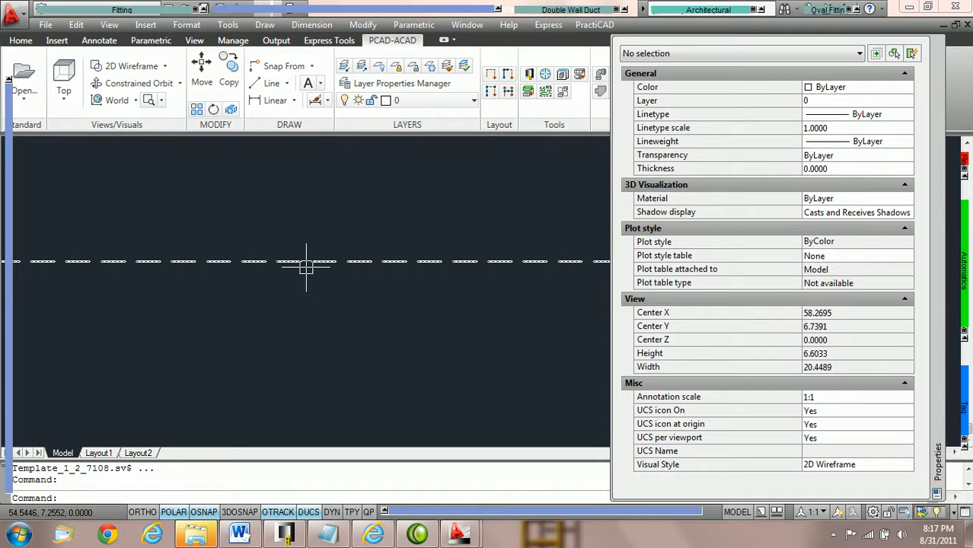
pyautogui.scroll(-6, 308, 271)
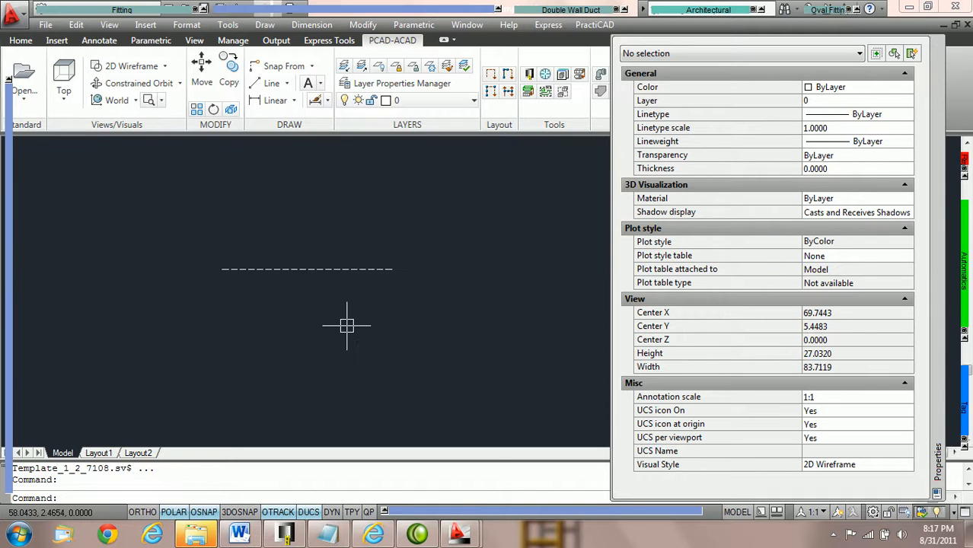
pyautogui.scroll(3, 348, 317)
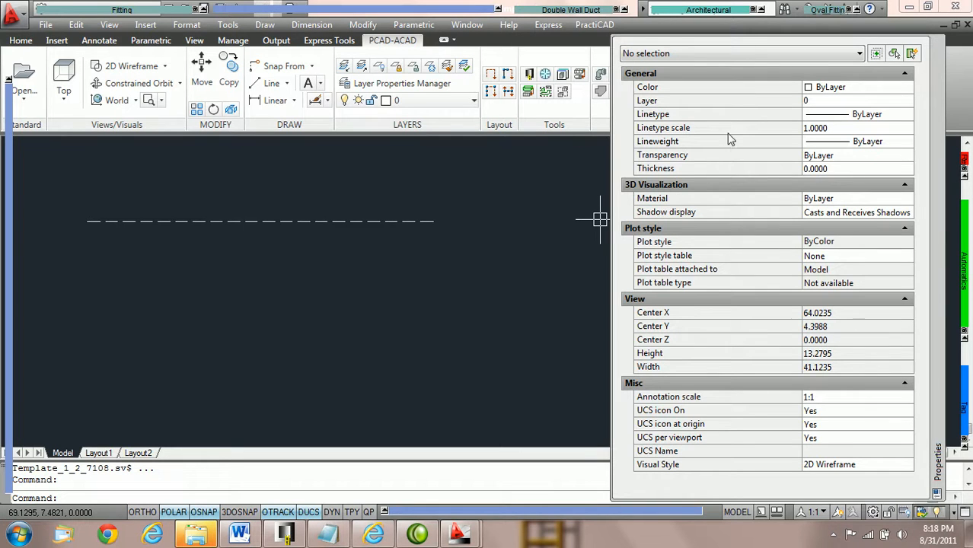
pyautogui.moveTo(413, 257); pyautogui.dragTo(434, 282, button='middle')
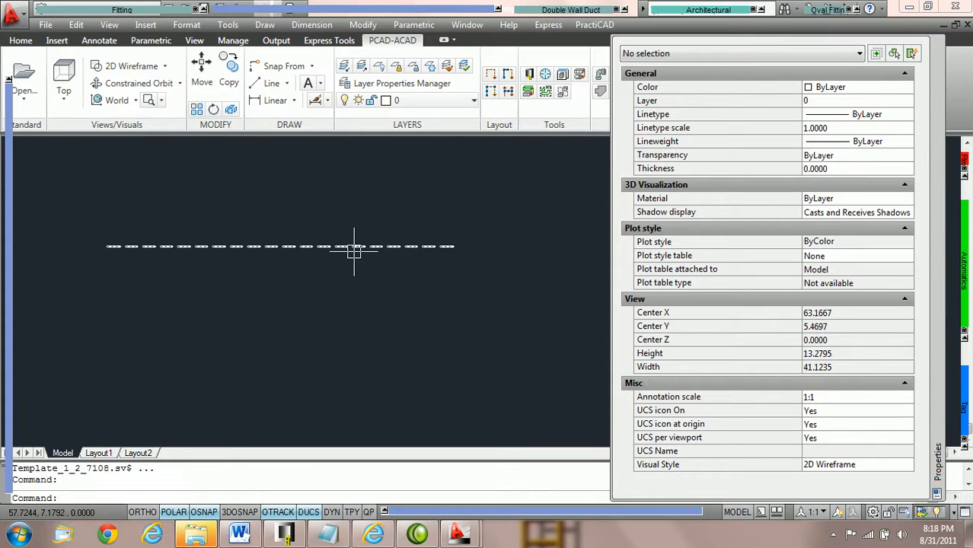
pyautogui.moveTo(353, 251)
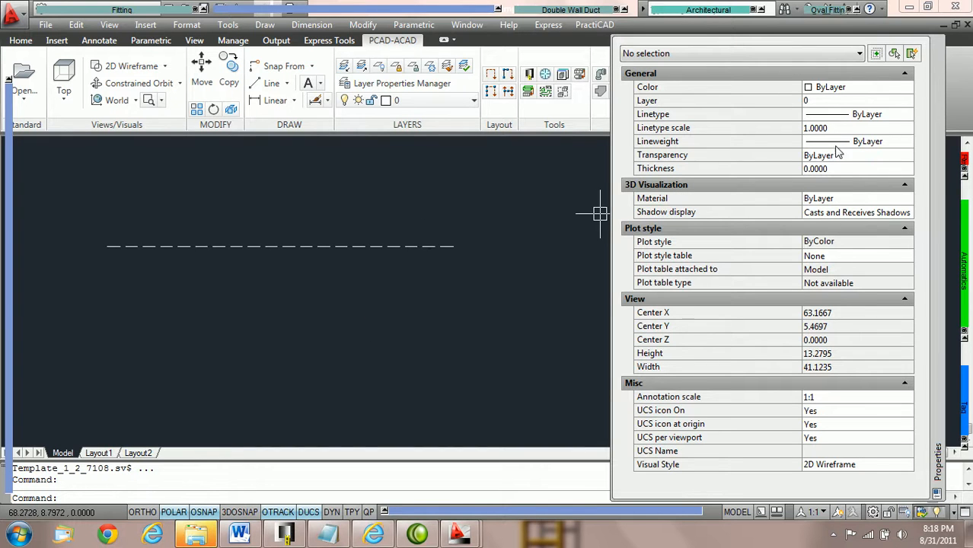
pyautogui.click(377, 253)
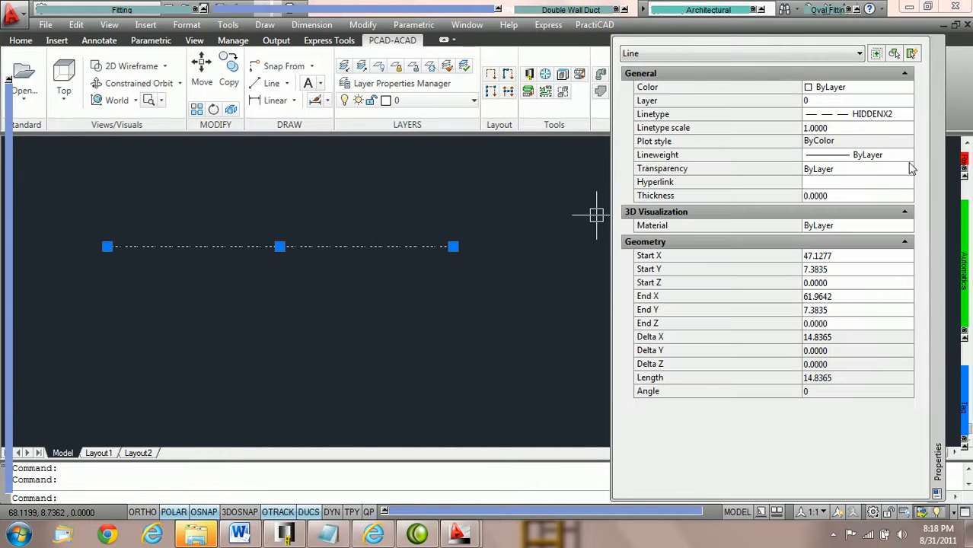
pyautogui.click(858, 128)
pyautogui.write('12')
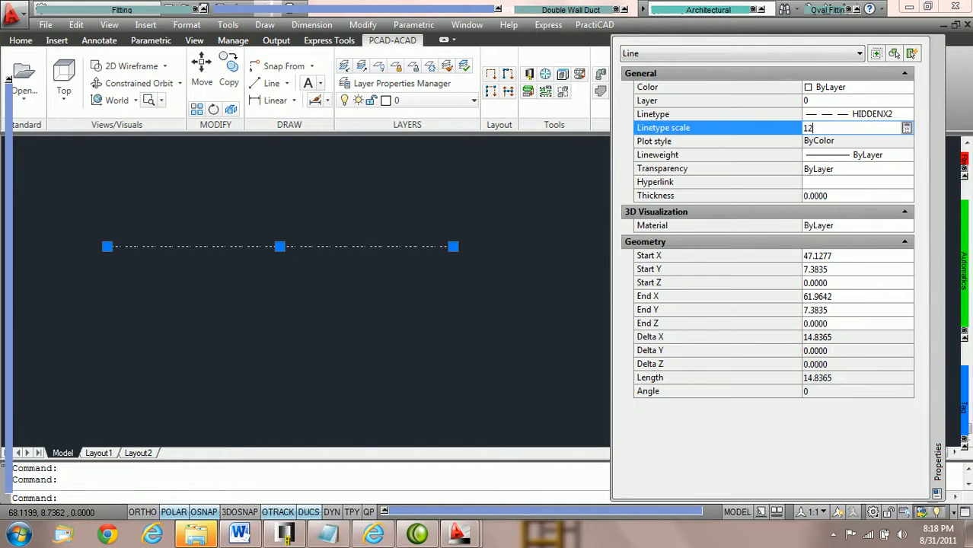
pyautogui.click(851, 141)
pyautogui.press('Escape')
pyautogui.scroll(-4, 409, 314)
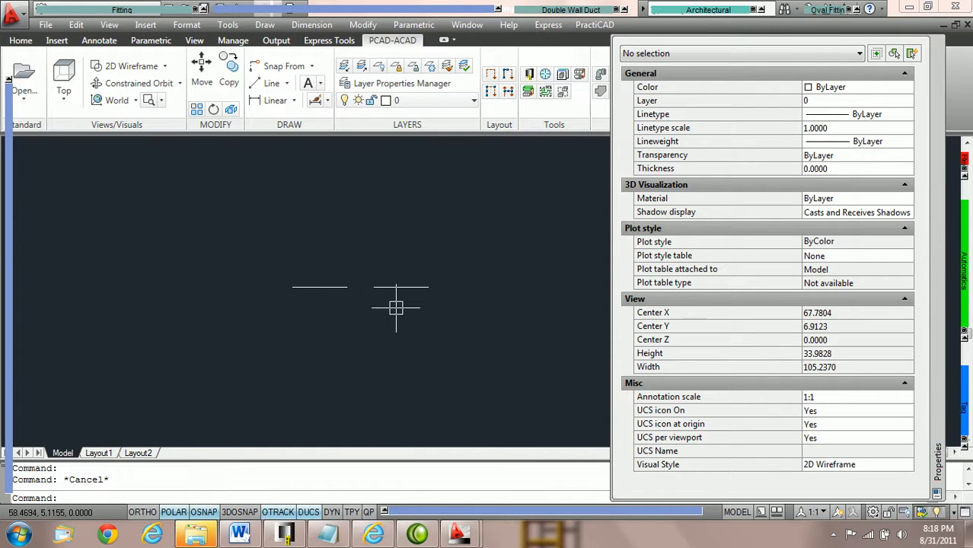
# Set the dashed line's individual linetype scale to 6.
pyautogui.scroll(2, 396, 305)
pyautogui.click(422, 280)
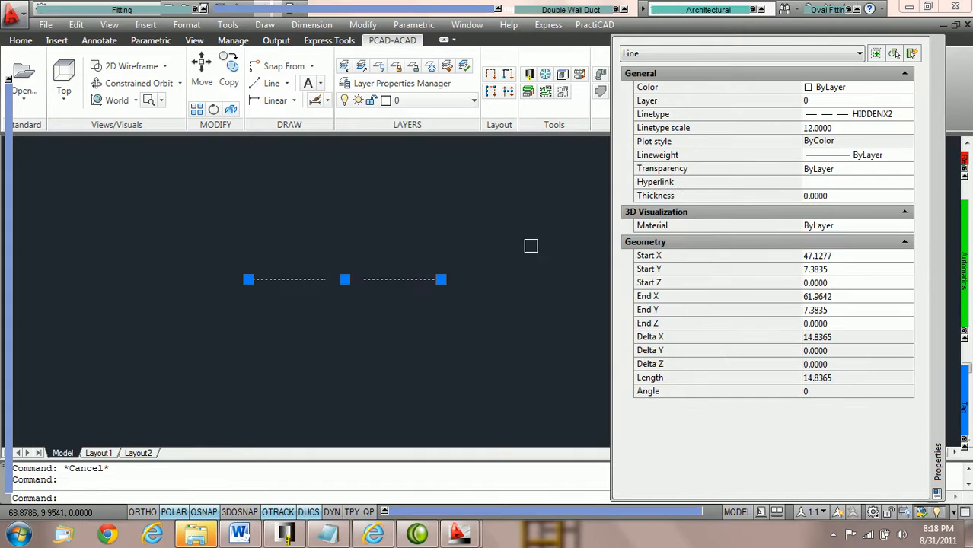
pyautogui.click(853, 127)
pyautogui.write('6')
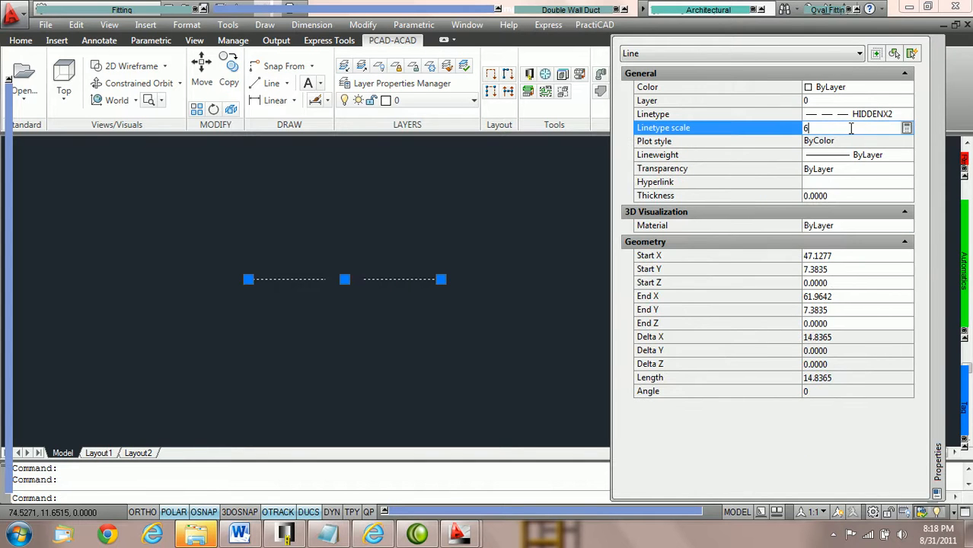
pyautogui.press('Return')
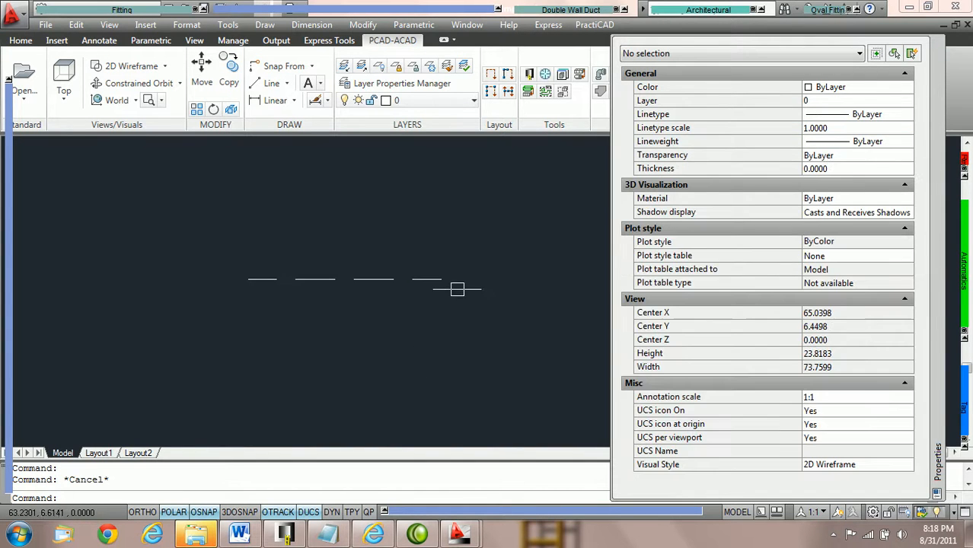
# Set the dashed line's individual linetype scale back to 1 and deselect it.
pyautogui.moveTo(434, 281)
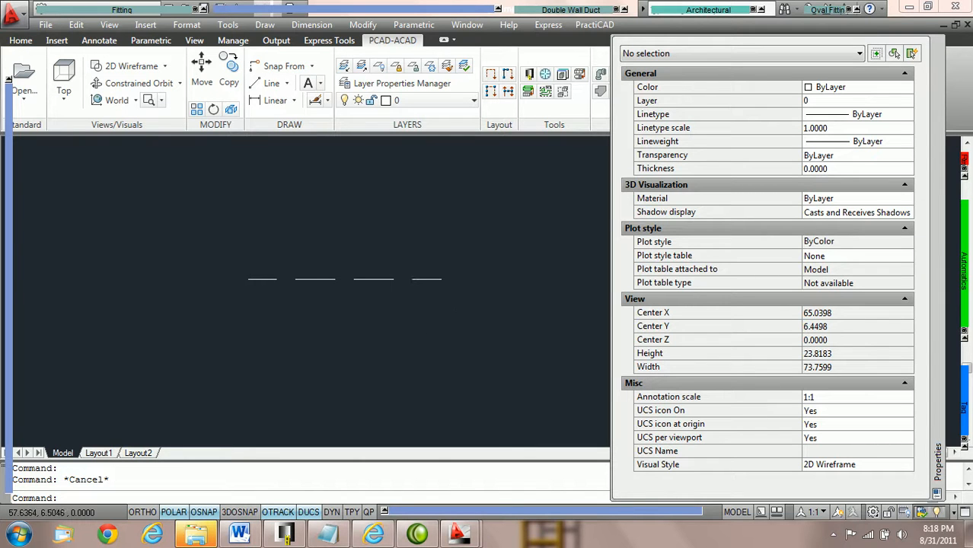
pyautogui.click(369, 280)
pyautogui.click(855, 128)
pyautogui.write('1')
pyautogui.press('Return')
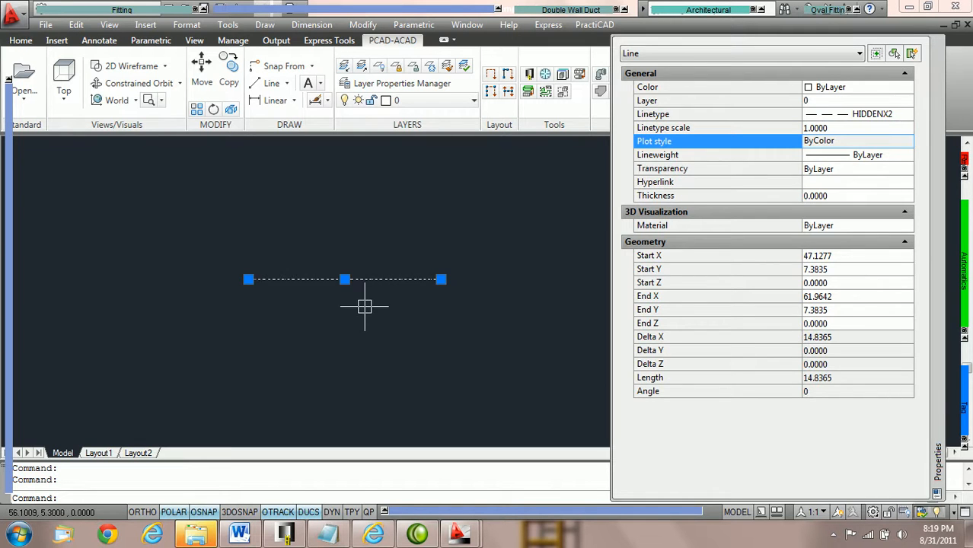
pyautogui.scroll(3, 352, 306)
pyautogui.press('Escape')
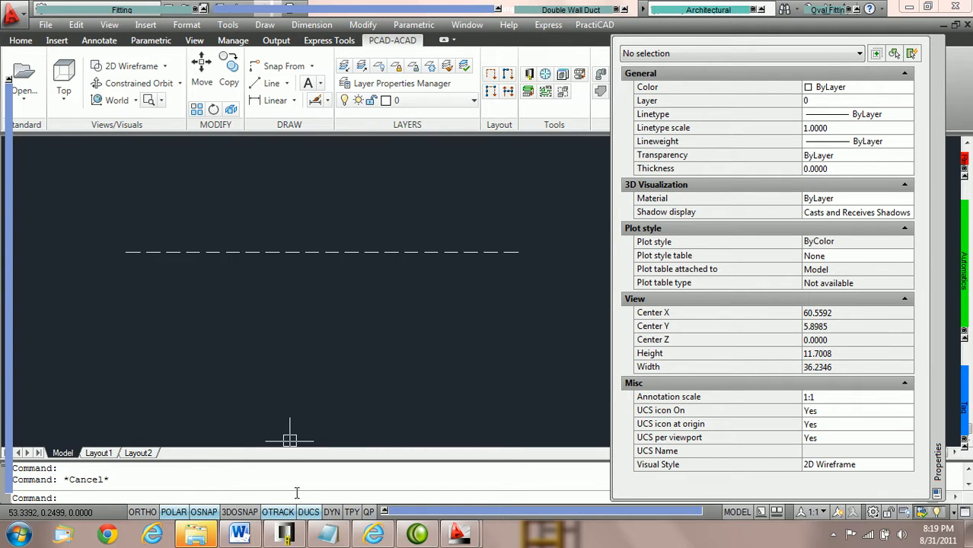
# Set the drawing's global linetype scale to 12 with LTSCALE.
pyautogui.write('ltscale')
pyautogui.press('Return')
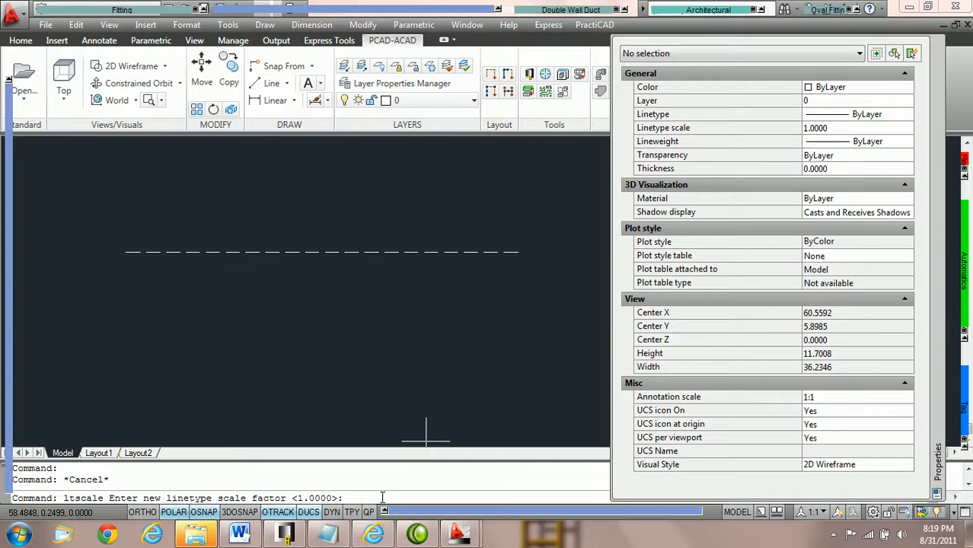
pyautogui.write('2')
pyautogui.press('Return')
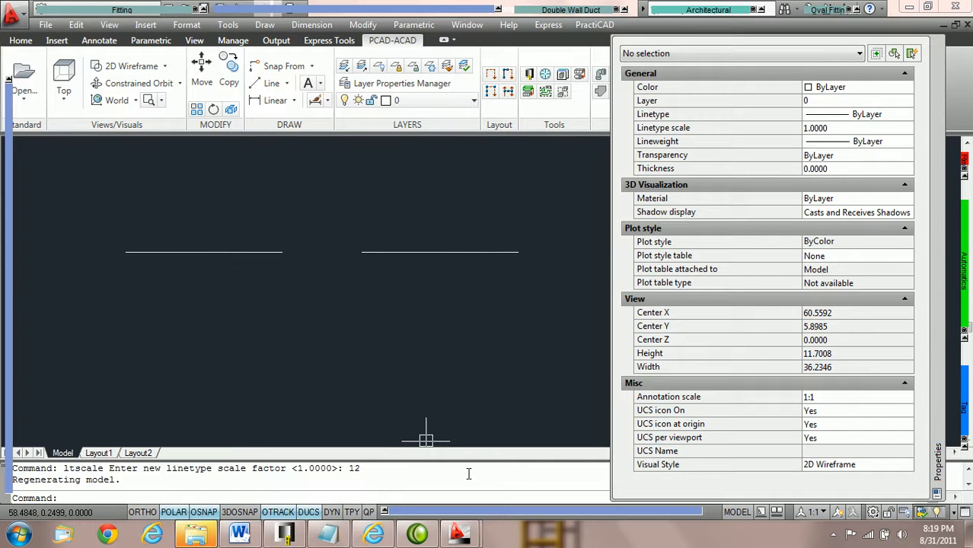
pyautogui.scroll(-2, 363, 269)
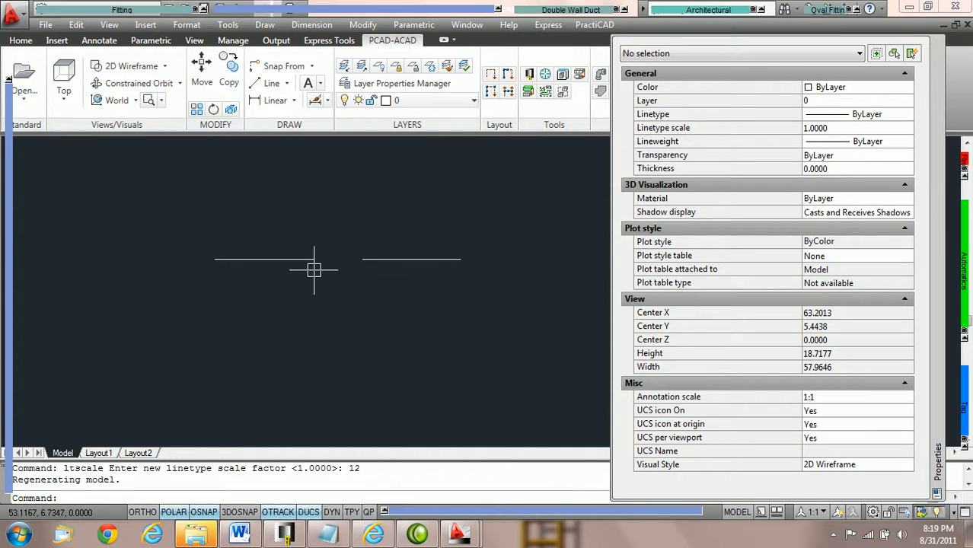
pyautogui.scroll(-6, 314, 269)
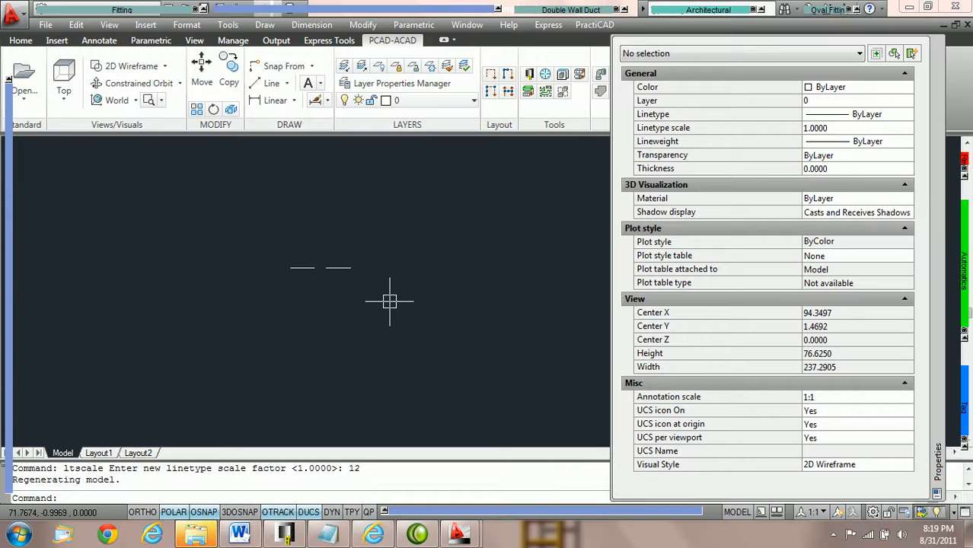
# Erase the dashed line from the drawing.
pyautogui.click(390, 302)
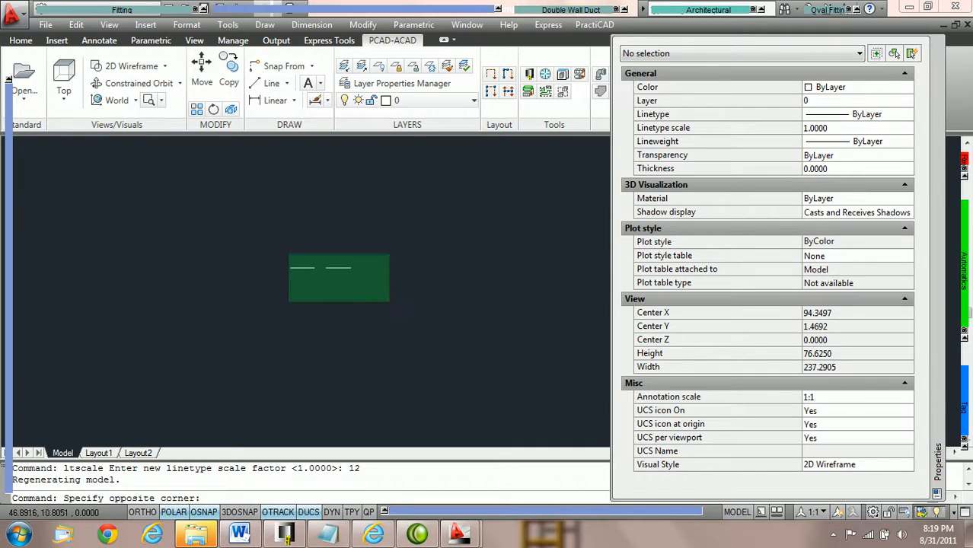
pyautogui.click(278, 242)
pyautogui.press('Delete')
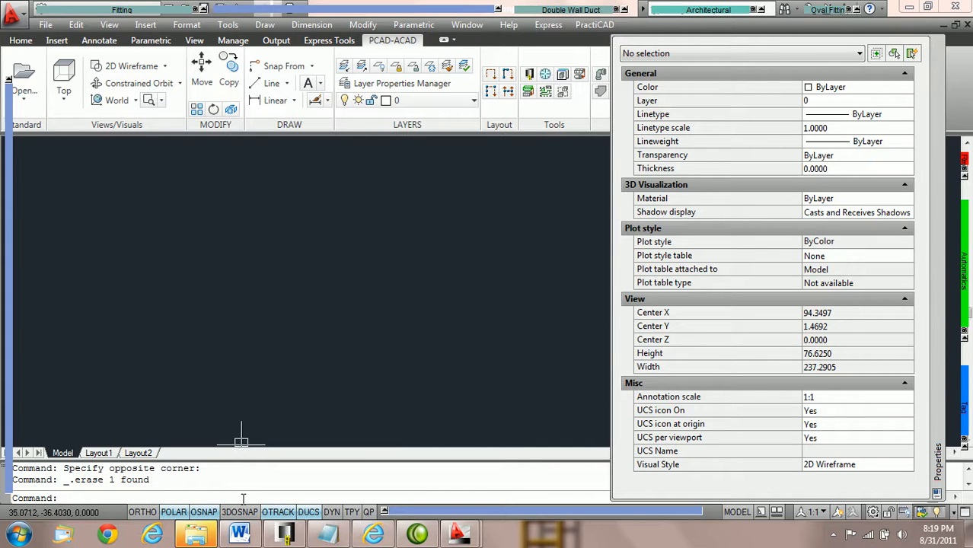
# Set the drawing's global linetype scale to 1 with LTSCALE.
pyautogui.write('ltscale')
pyautogui.press('Return')
pyautogui.write('1')
pyautogui.press('Return')
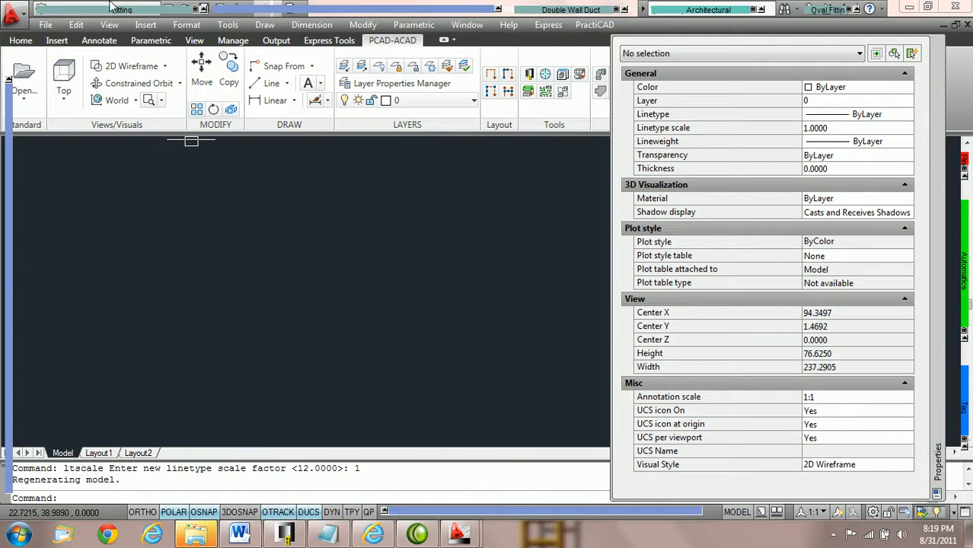
# Start a rectangular straight duct fitting and set its acoustic liner to 1 1/2" Accoustic Liner.
pyautogui.click(52, 10)
pyautogui.click(53, 34)
pyautogui.moveTo(6, 245)
pyautogui.moveTo(211, 169); pyautogui.dragTo(212, 191)
pyautogui.scroll(-2, 212, 190)
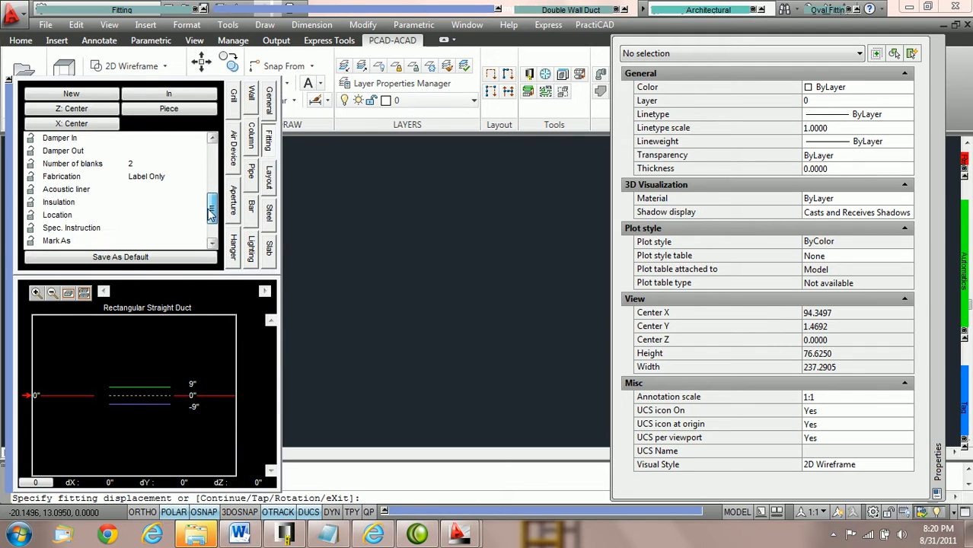
pyautogui.click(196, 191)
pyautogui.click(197, 191)
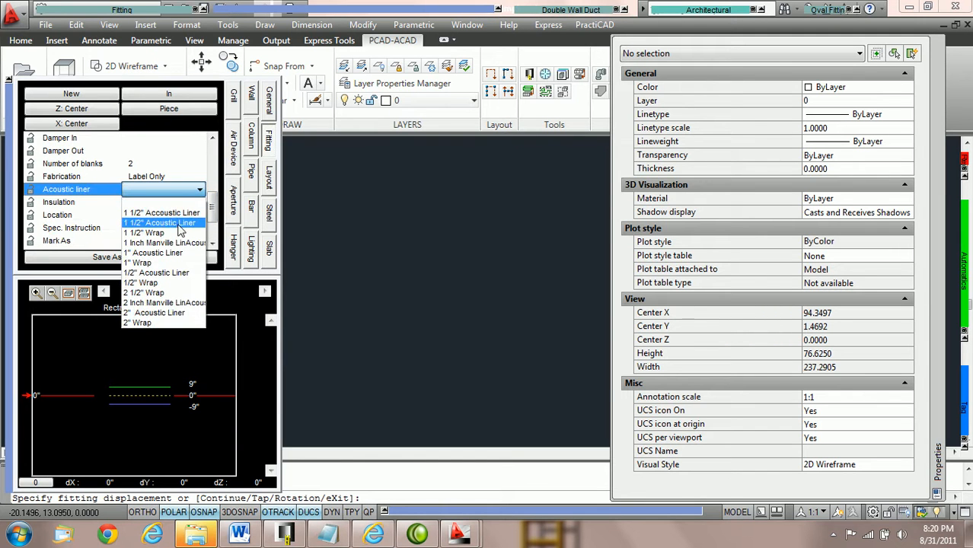
pyautogui.click(180, 216)
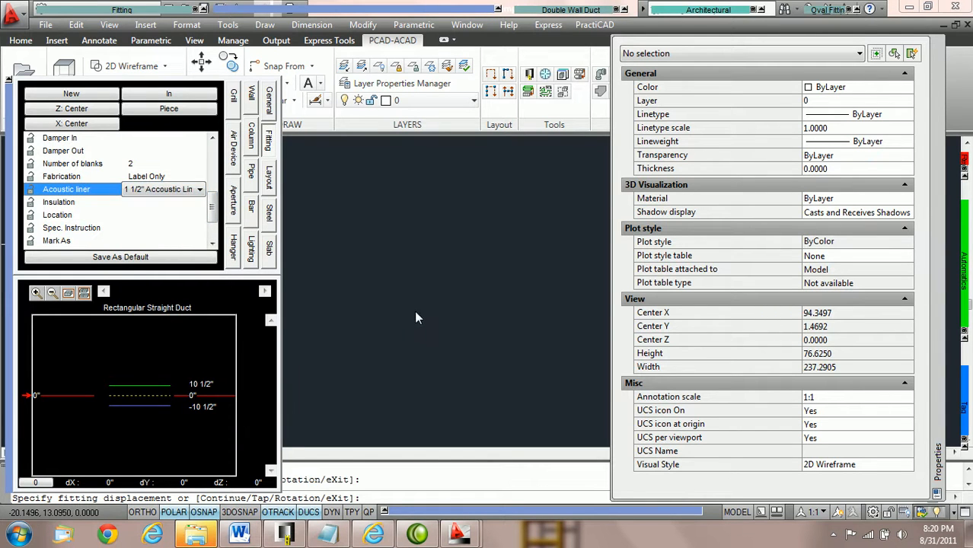
# Place the lined straight duct in the drawing at a 0° rotation and end the placement command.
pyautogui.click(265, 290)
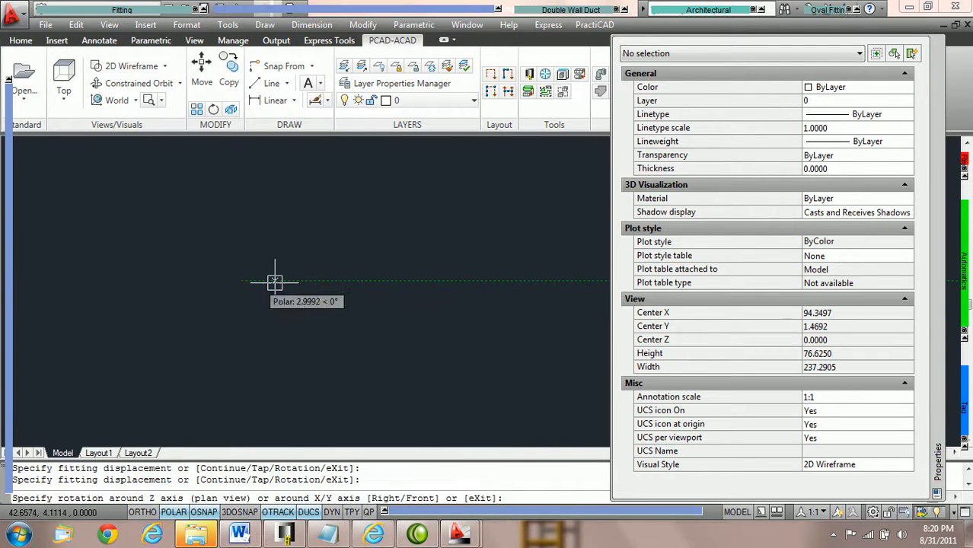
pyautogui.click(270, 278)
pyautogui.press('Escape')
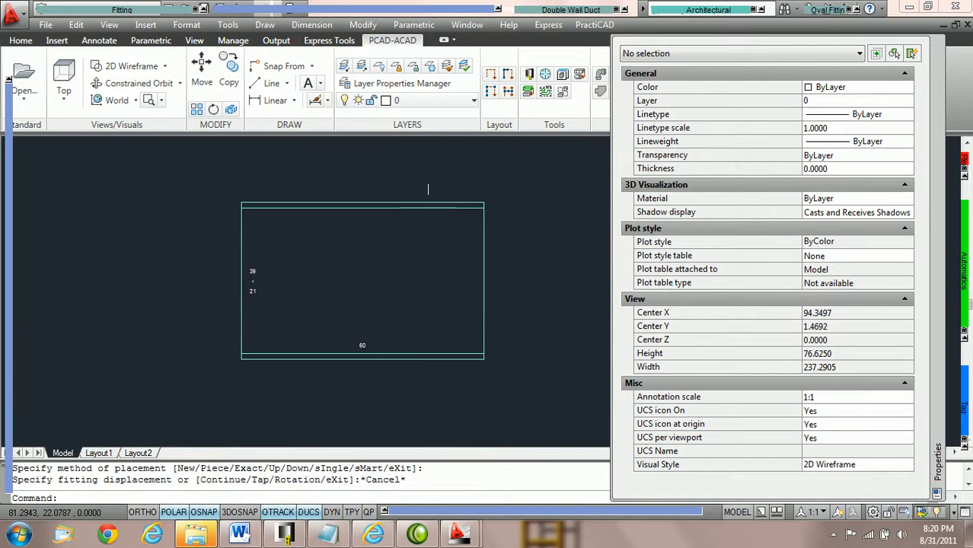
# Set the ductwork Liner component's linetype to HIDDENX2.
pyautogui.moveTo(568, 513)
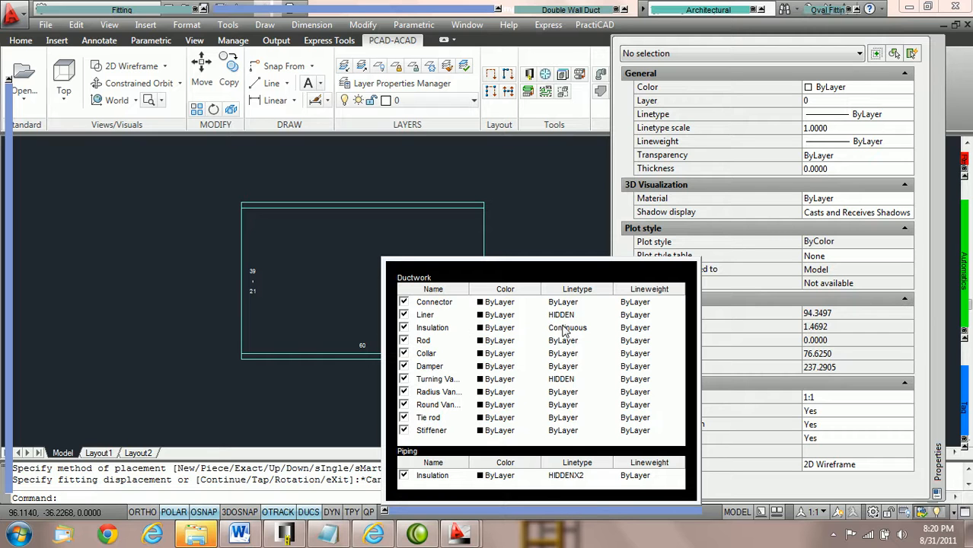
pyautogui.click(585, 318)
pyautogui.click(613, 318)
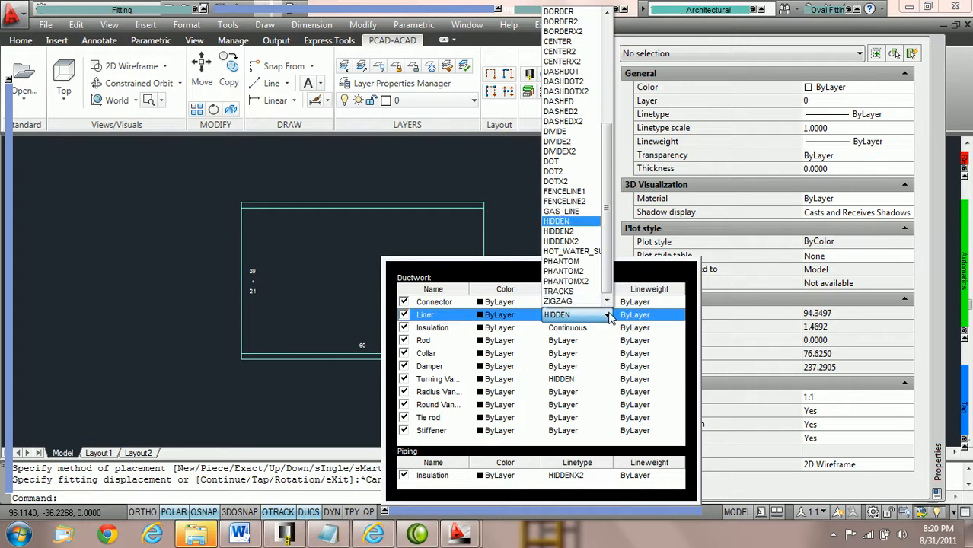
pyautogui.click(585, 242)
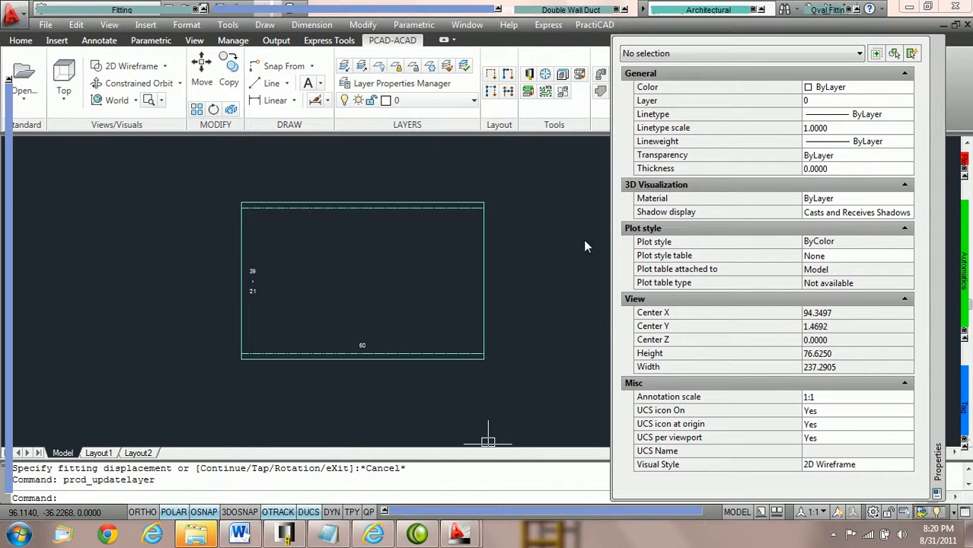
# Set the drawing's global linetype scale to 12 with LTSCALE.
pyautogui.scroll(6, 343, 226)
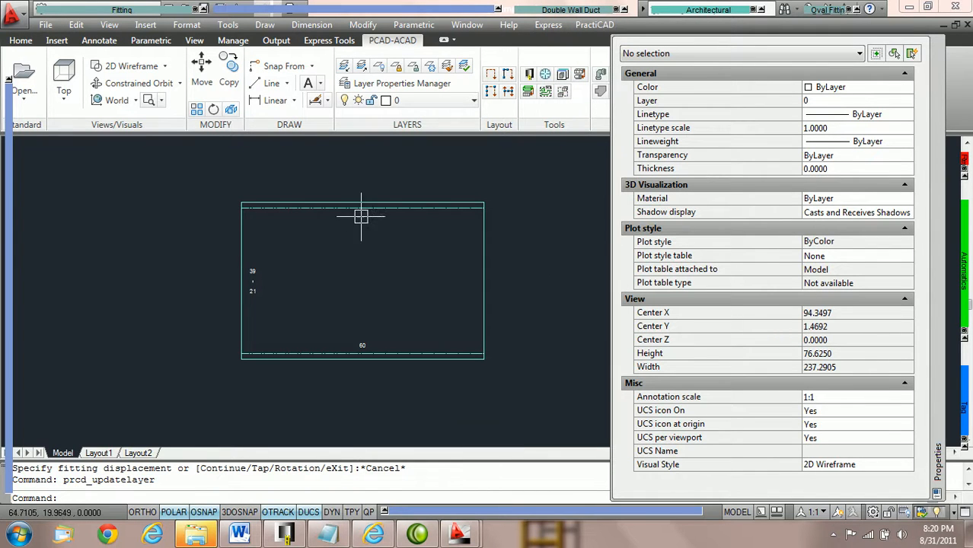
pyautogui.scroll(-5, 367, 217)
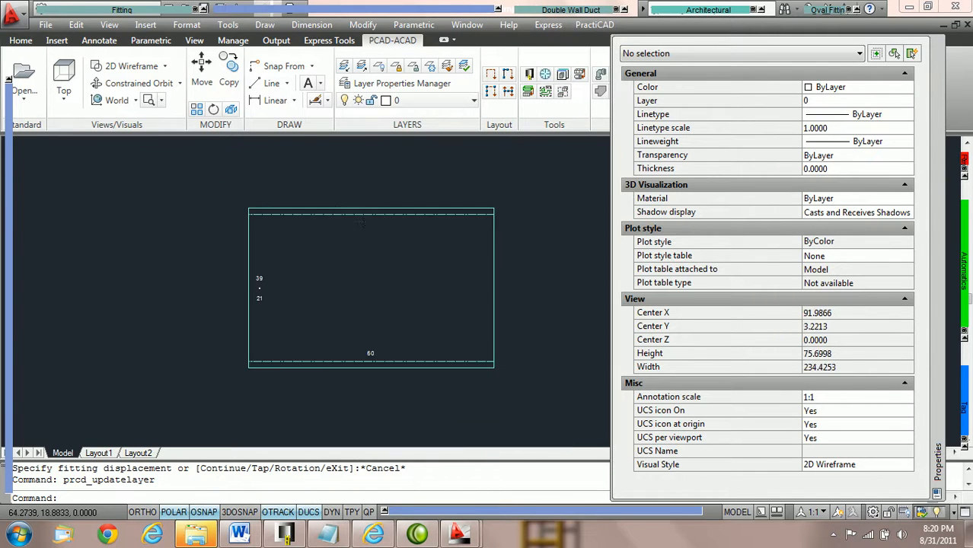
pyautogui.scroll(1, 364, 259)
pyautogui.scroll(-4, 364, 260)
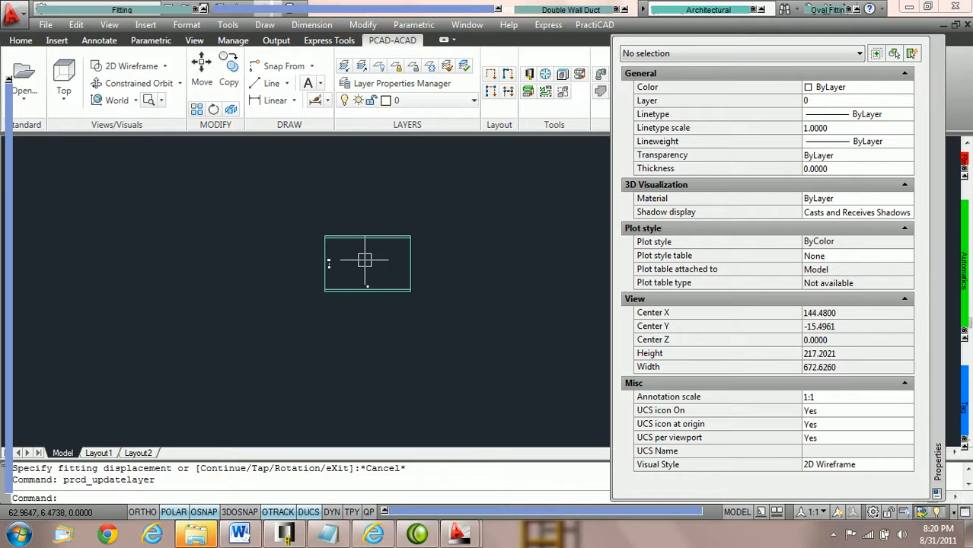
pyautogui.scroll(1, 364, 261)
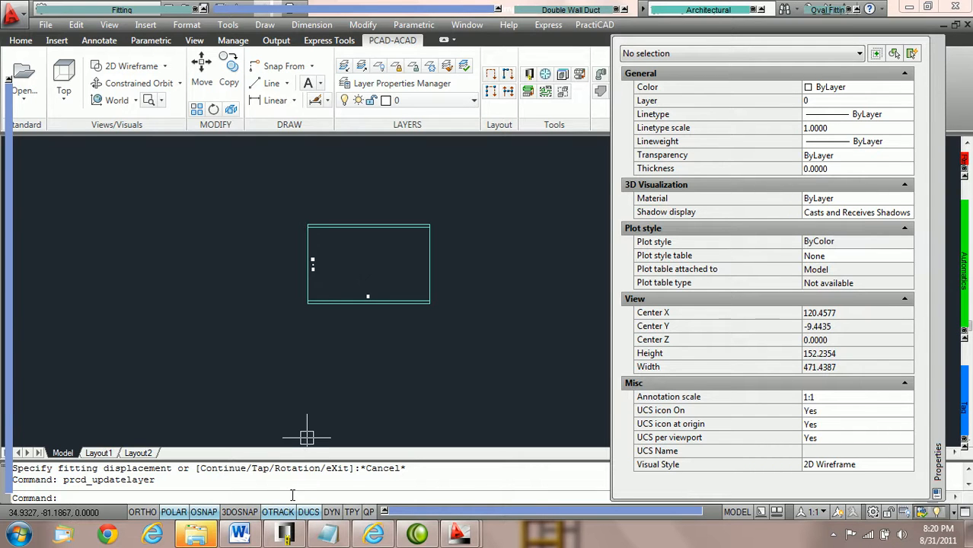
pyautogui.write('ltscale')
pyautogui.press('Return')
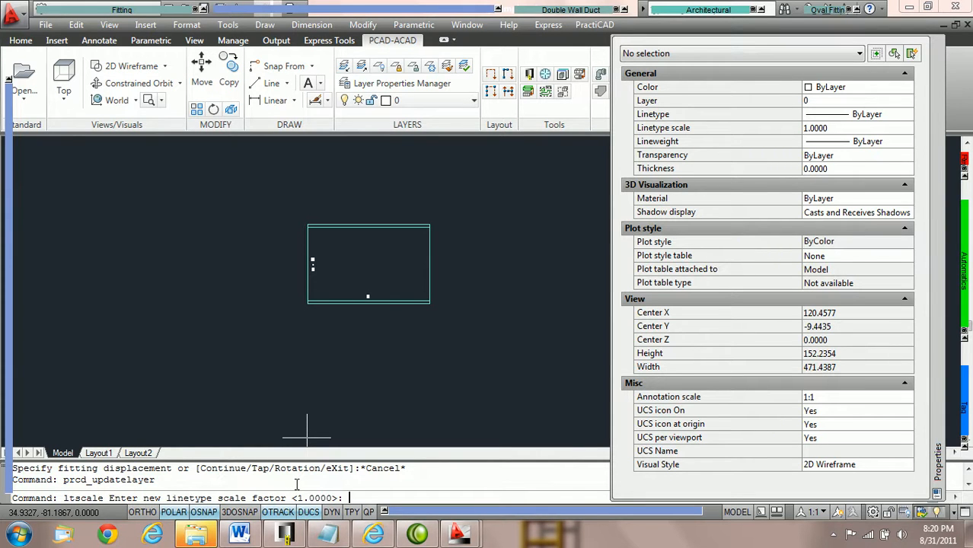
pyautogui.write('12')
pyautogui.press('Return')
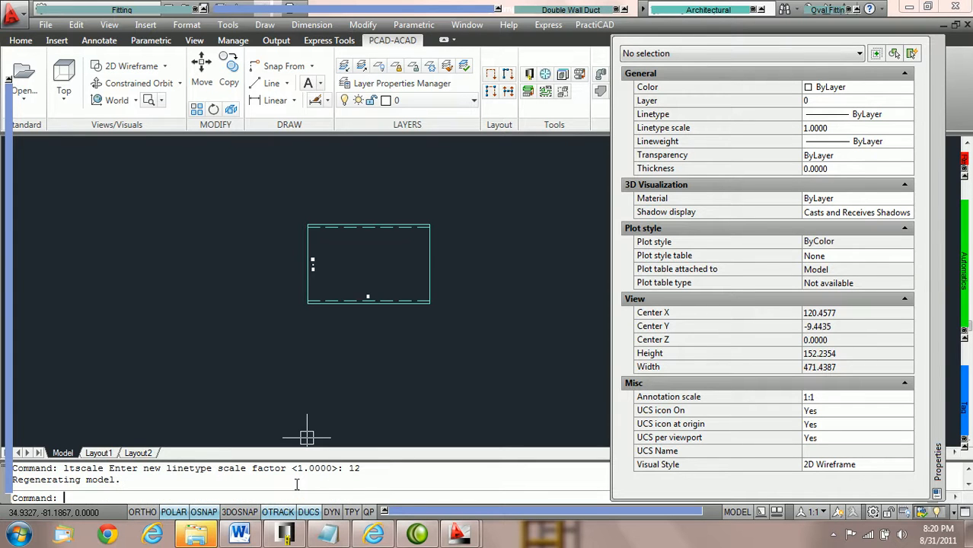
# Erase the lined straight duct together with its size and length labels.
pyautogui.scroll(2, 365, 232)
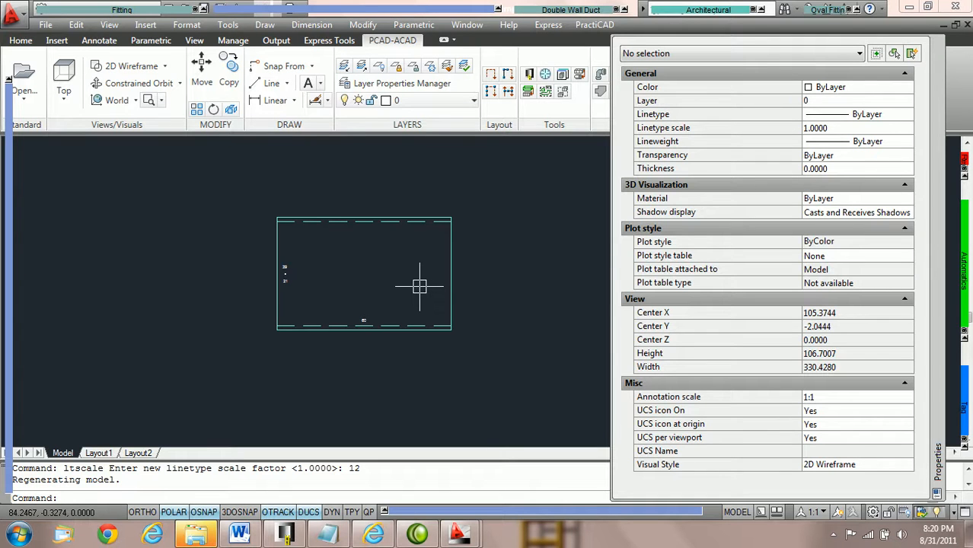
pyautogui.click(467, 345)
pyautogui.click(221, 173)
pyautogui.press('Delete')
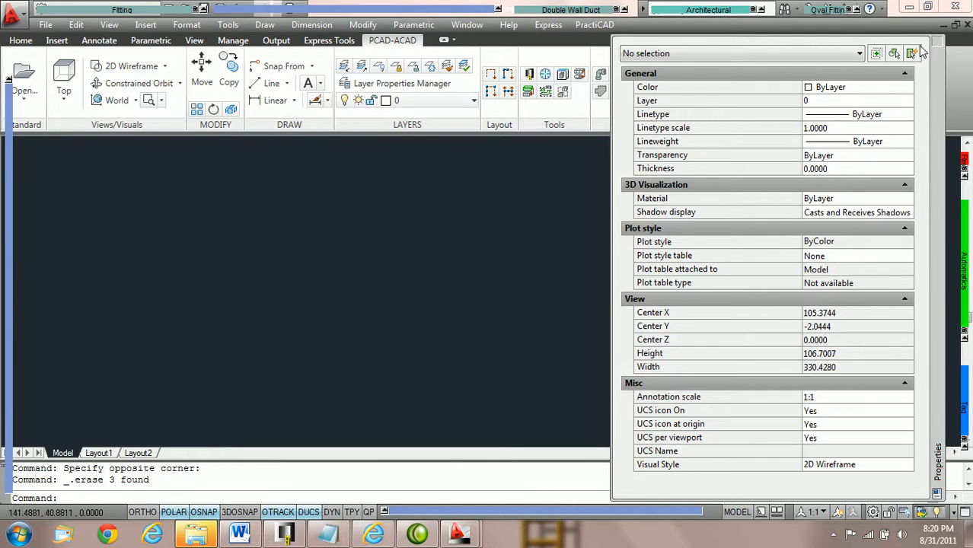
# Close the Properties palette and save the emptied drawing under its existing name.
pyautogui.click(937, 43)
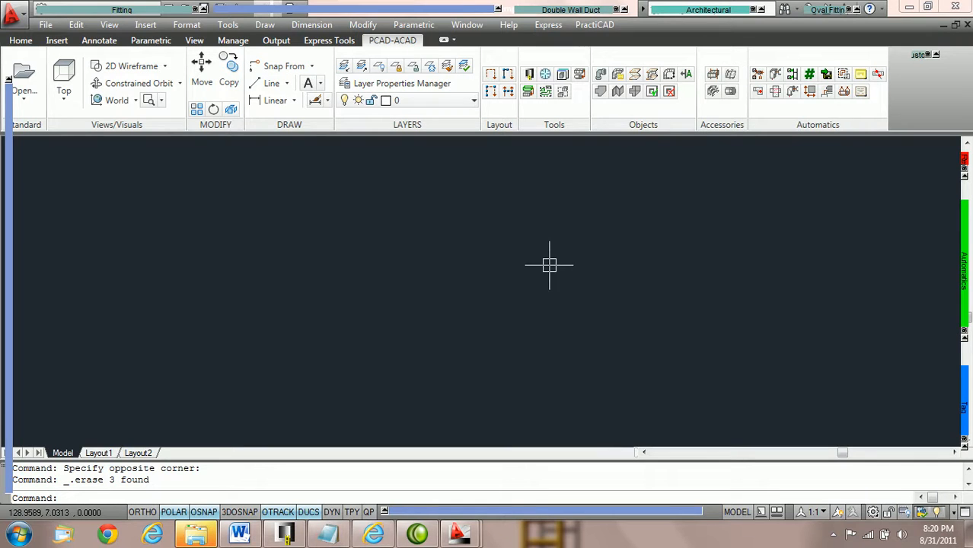
pyautogui.click(45, 24)
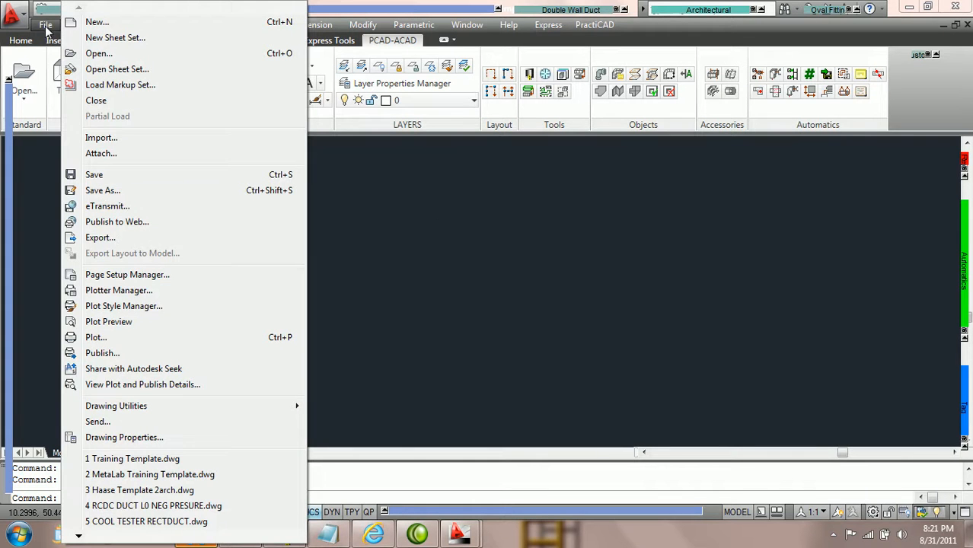
pyautogui.click(114, 178)
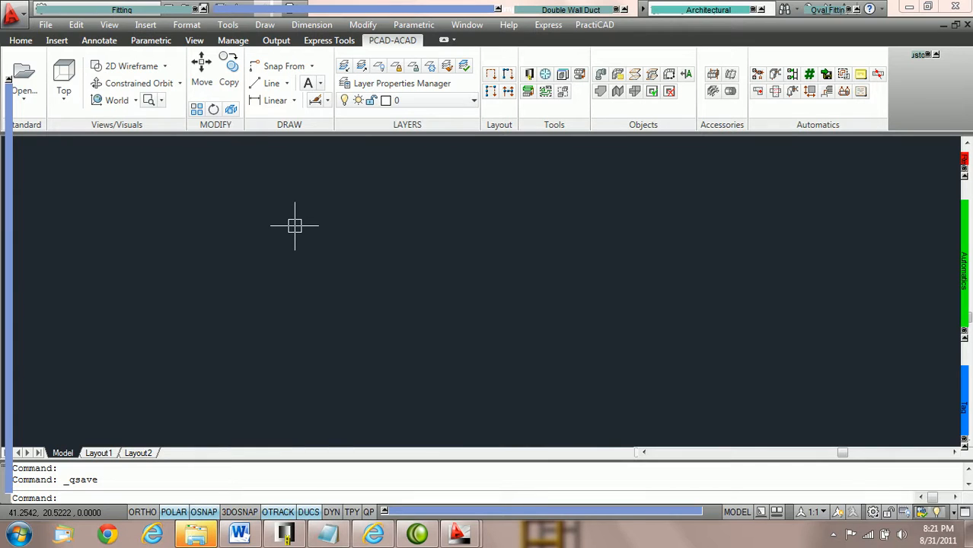